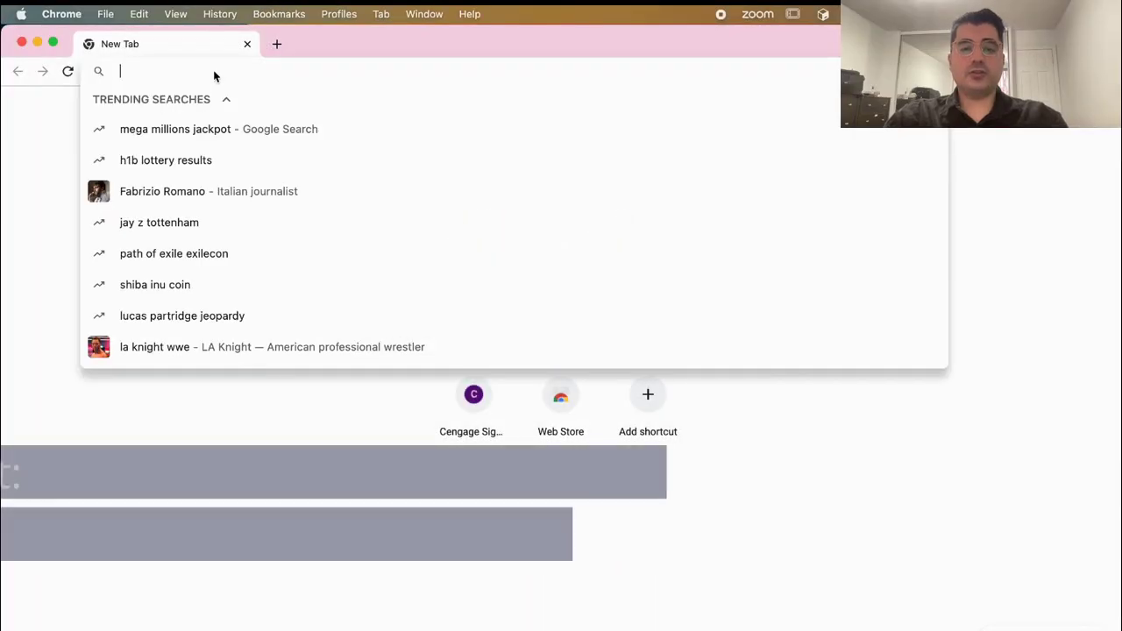
Load the login.cengage.com sign-in page and enter the school email address
type("log")
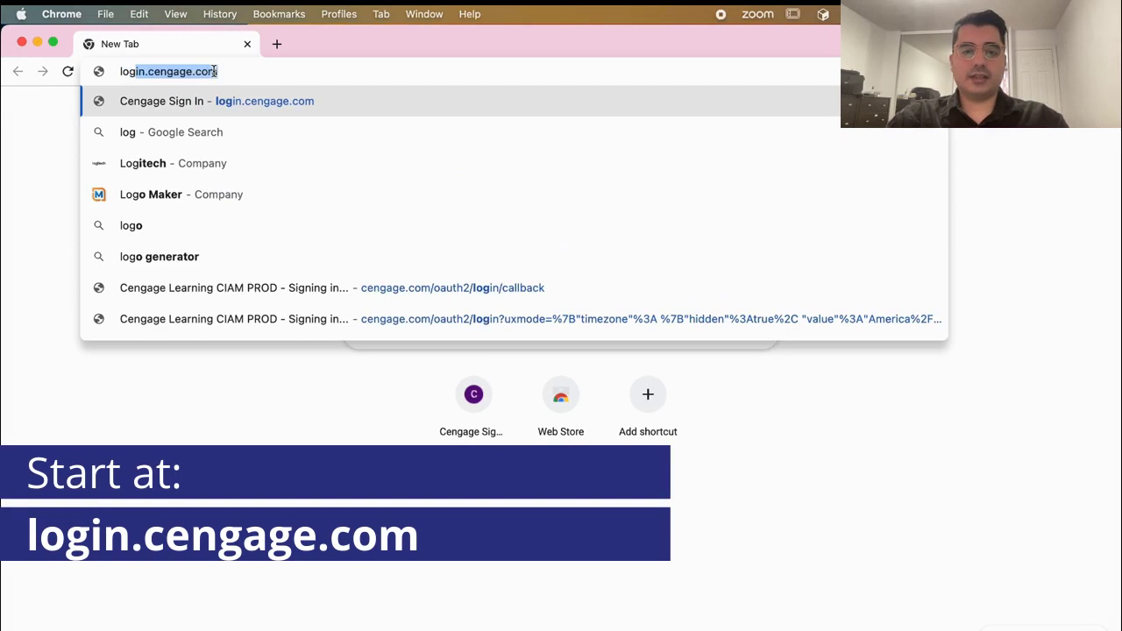
key("Return")
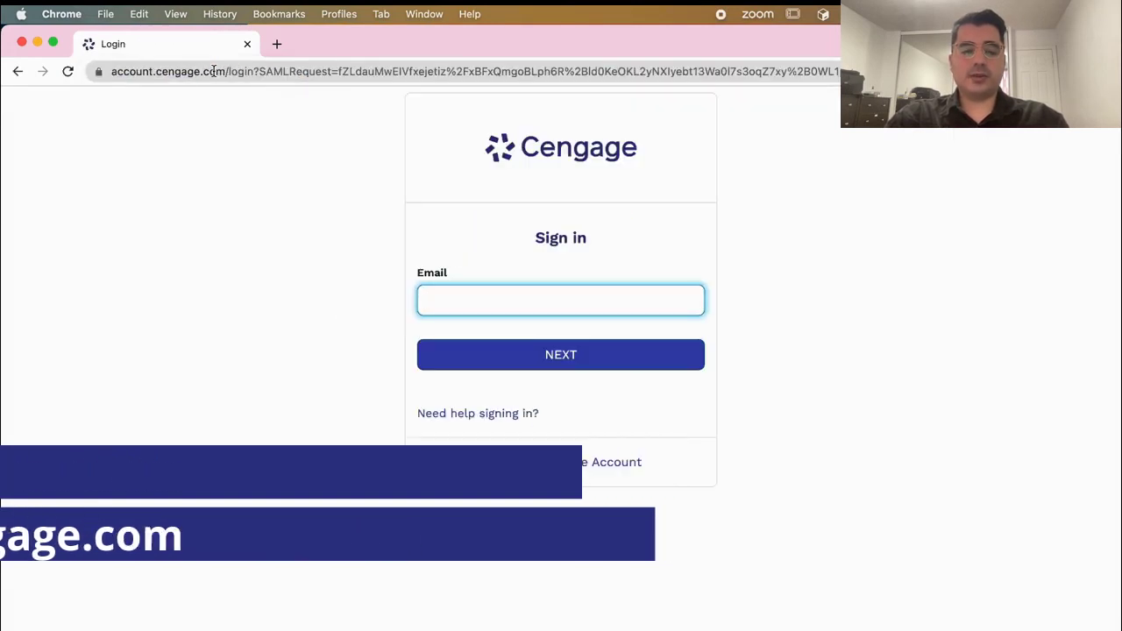
left_click(500, 296)
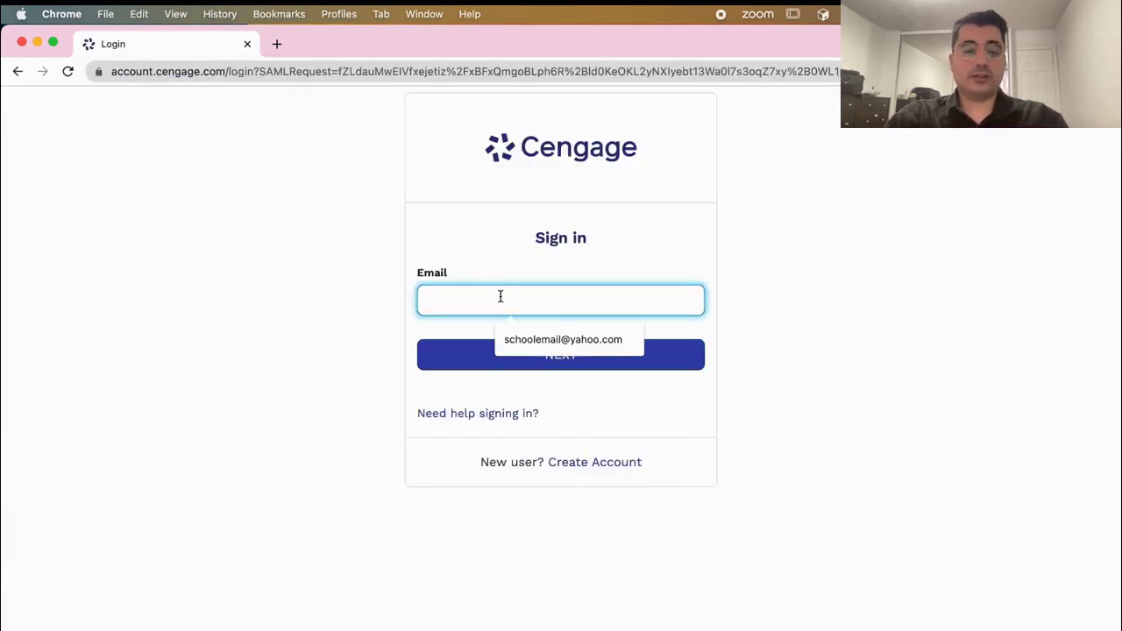
type("YourSchoolEmail@yahoo.com")
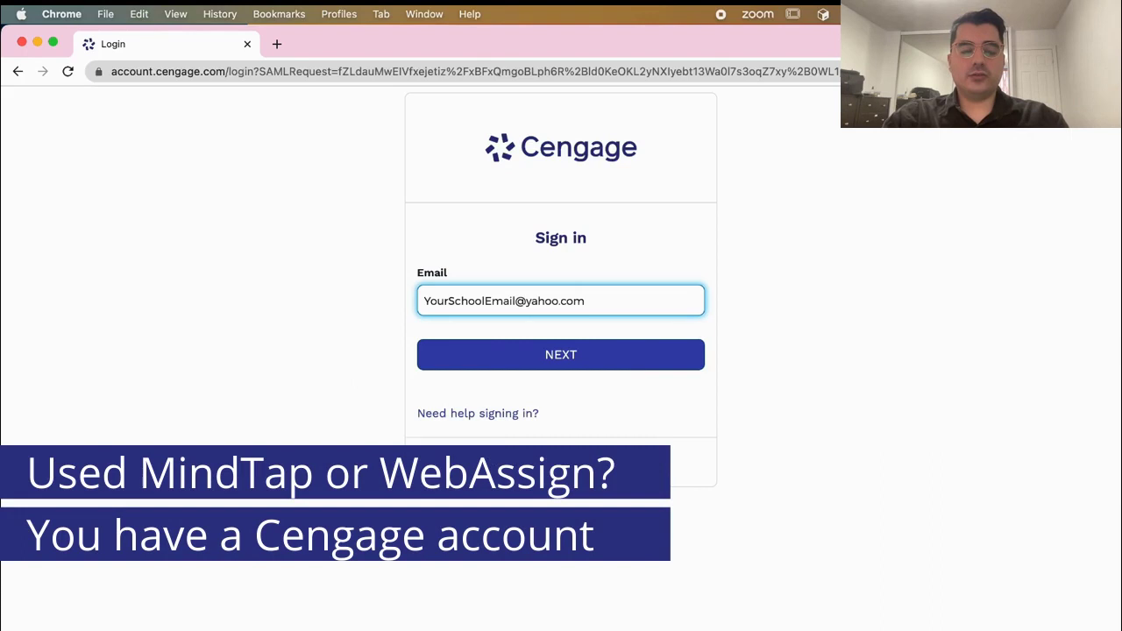
Preview the Forgot password page under Need help signing in, then return to sign-in
left_click(500, 415)
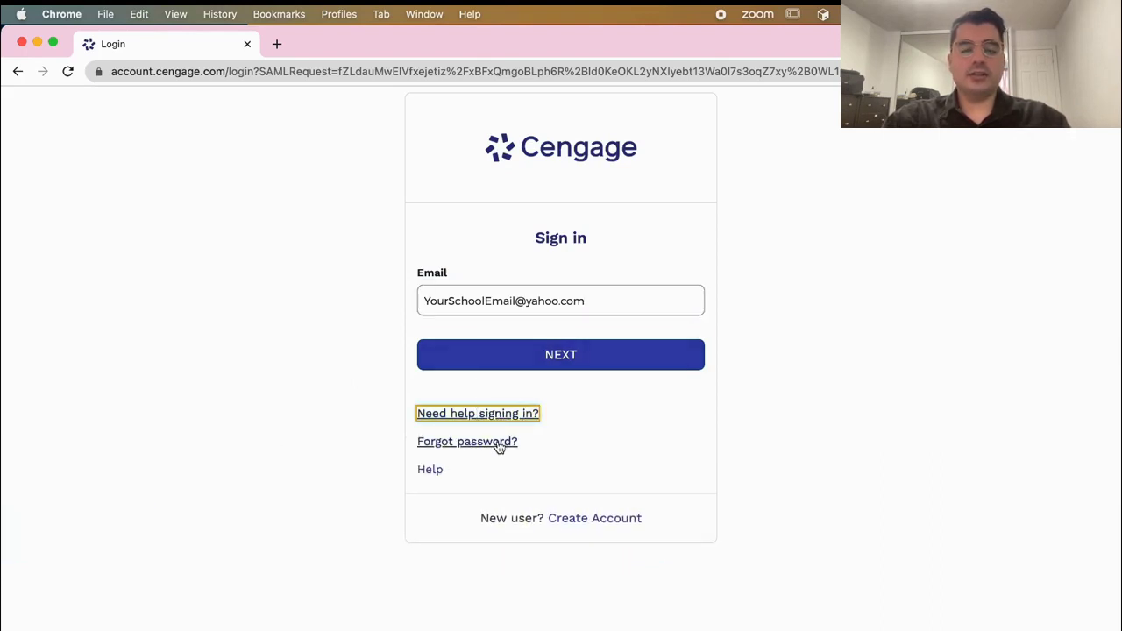
left_click(498, 444)
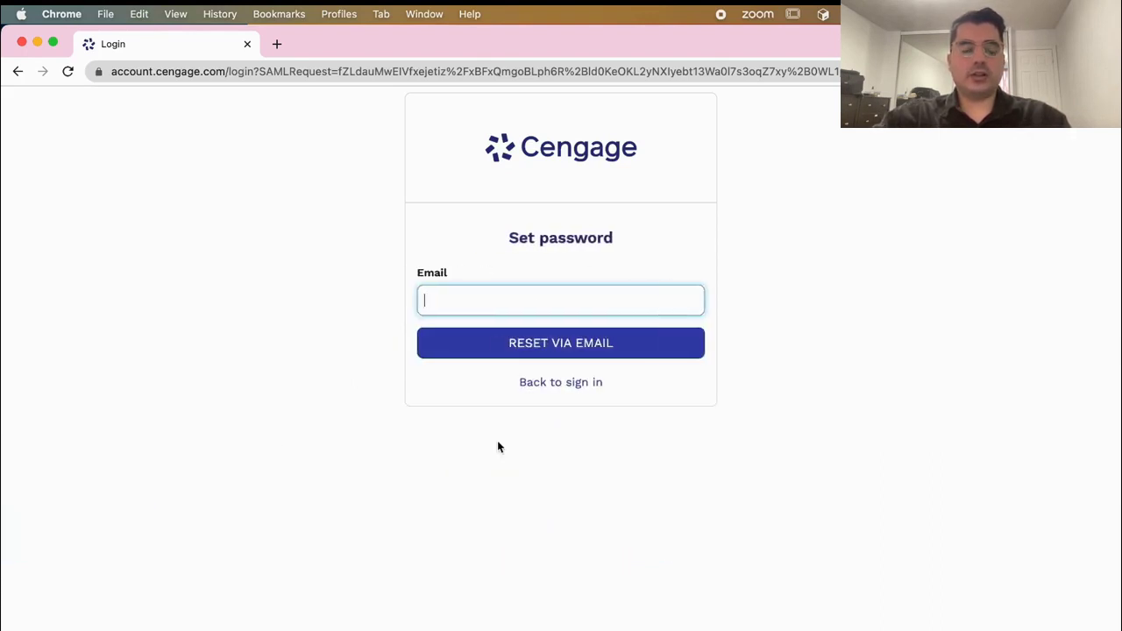
left_click(557, 386)
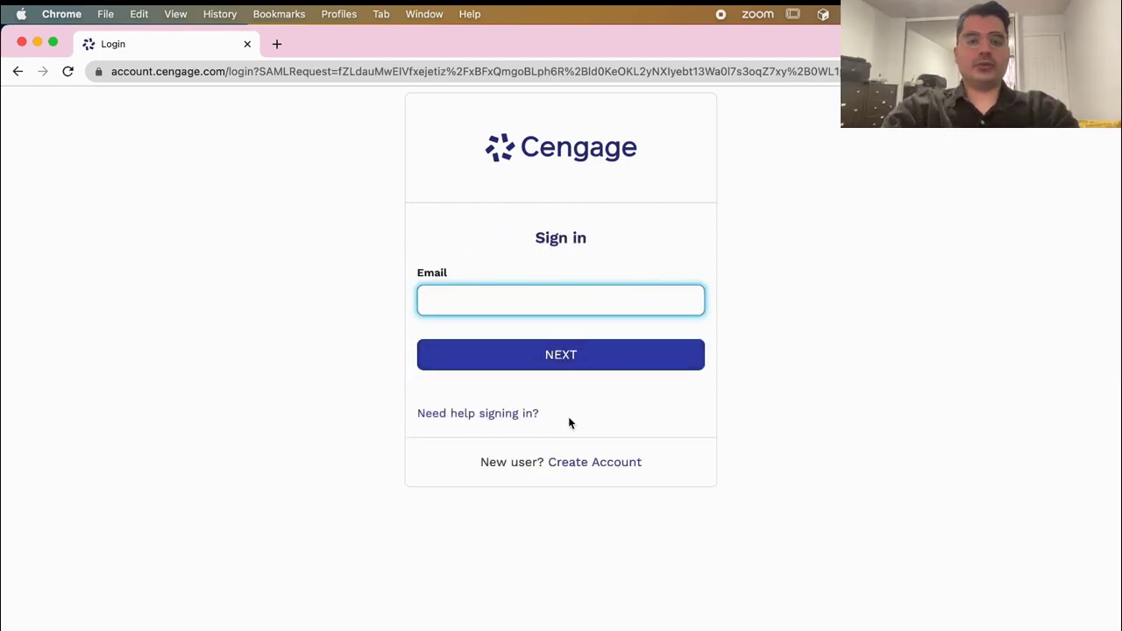
Register a new student account with the pasted school email, accepting the Terms of Use
left_click(586, 468)
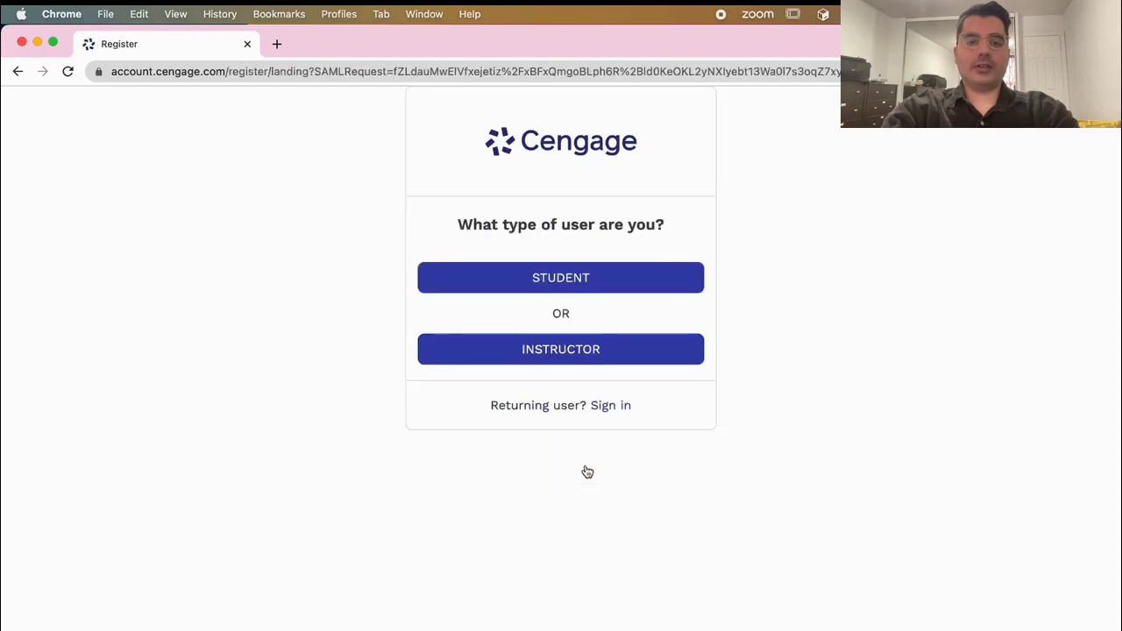
left_click(587, 287)
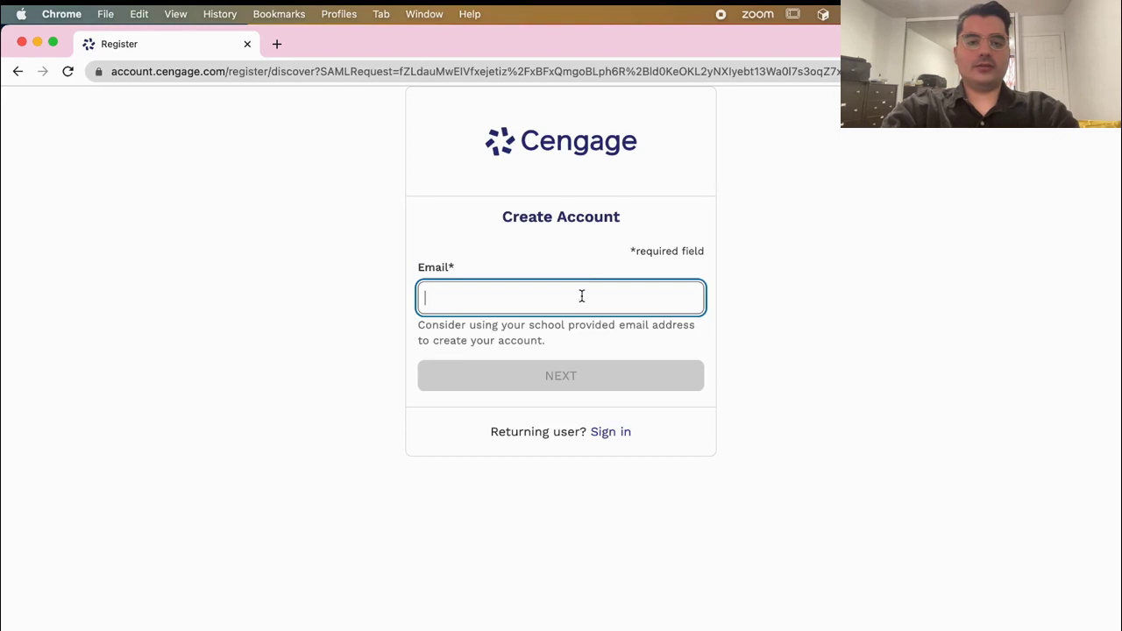
key("super+v")
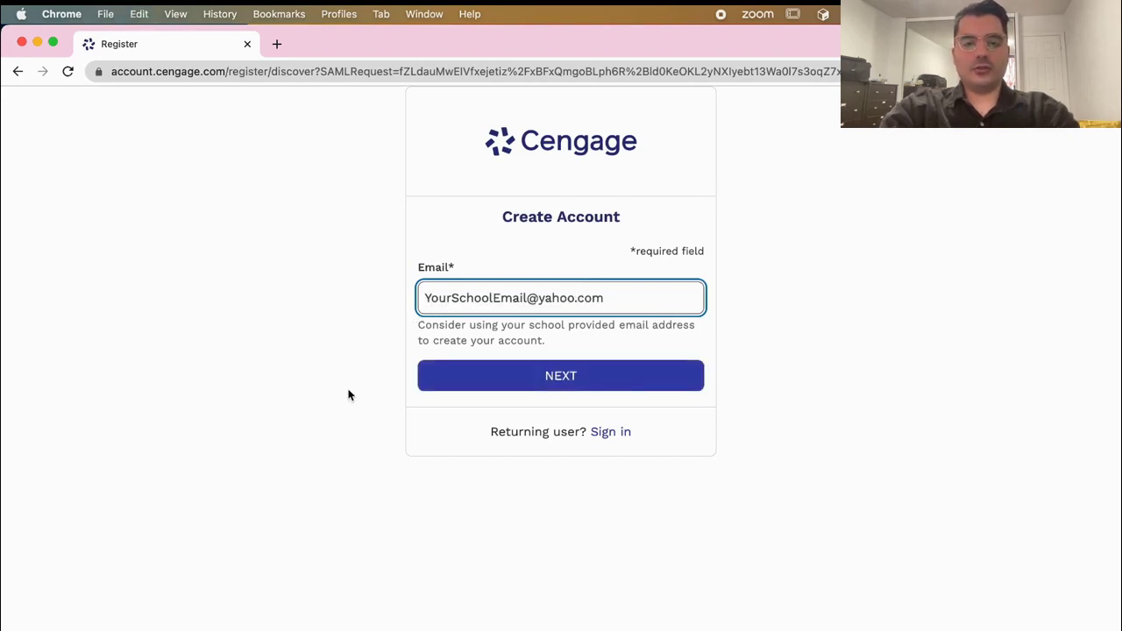
left_click(549, 376)
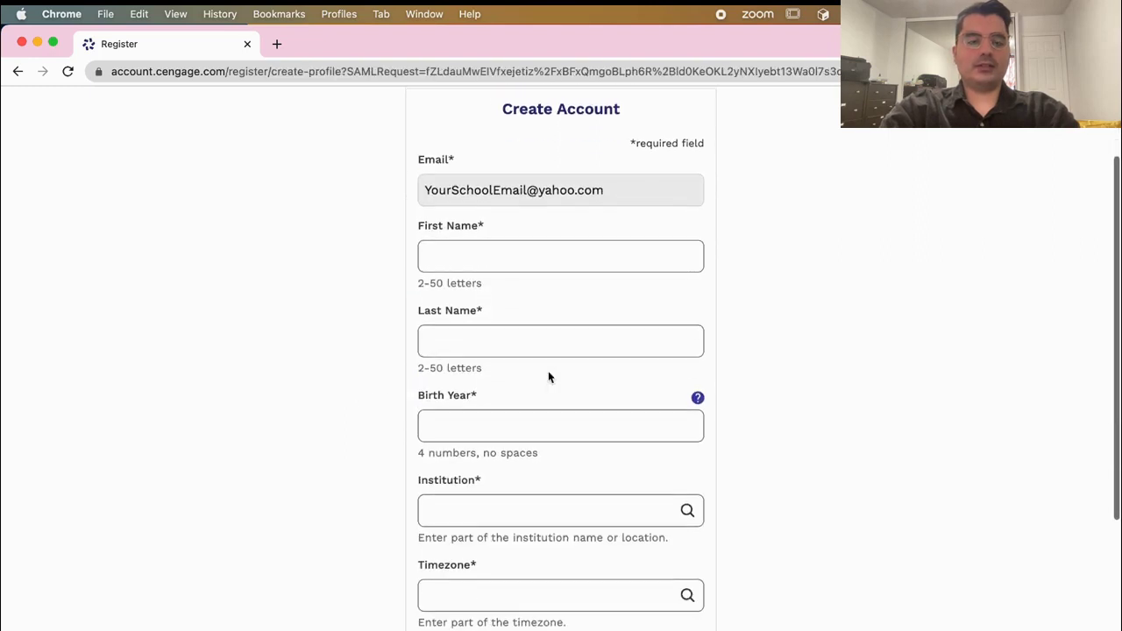
left_click(427, 485)
left_click(533, 546)
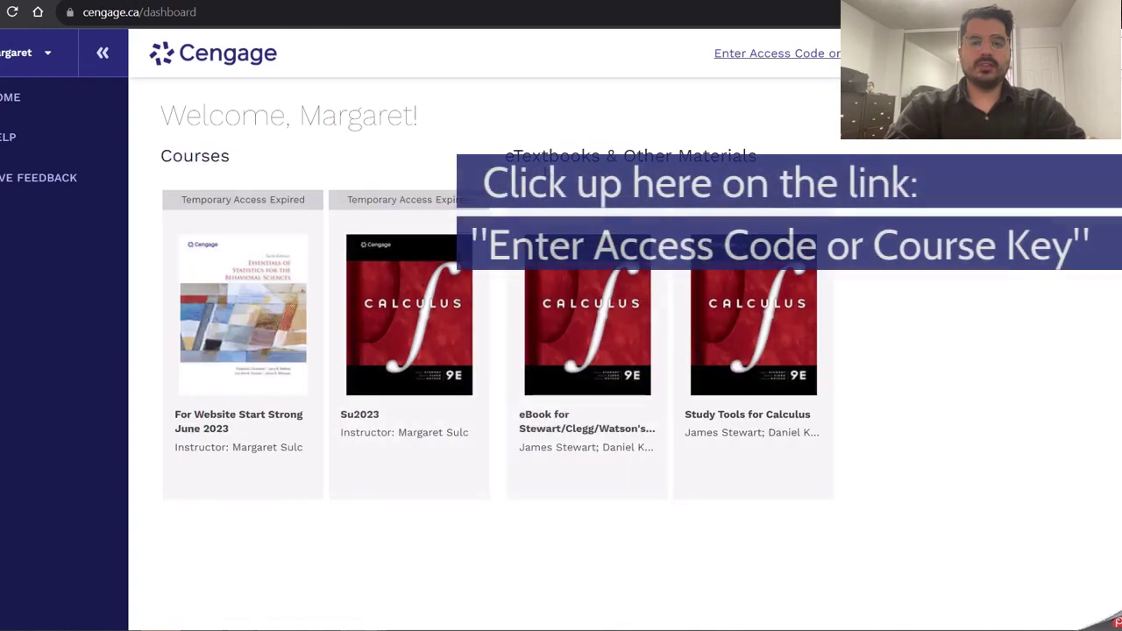
Paste the course key into the Access Code or Course Key form and register it
left_click(813, 59)
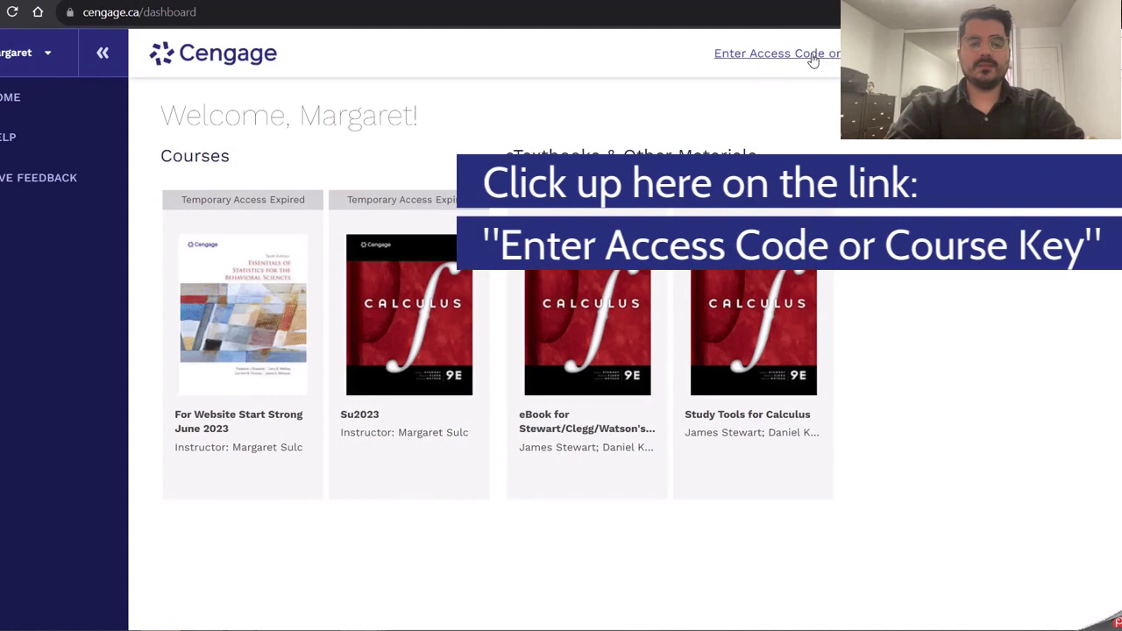
left_click(813, 58)
left_click(449, 213)
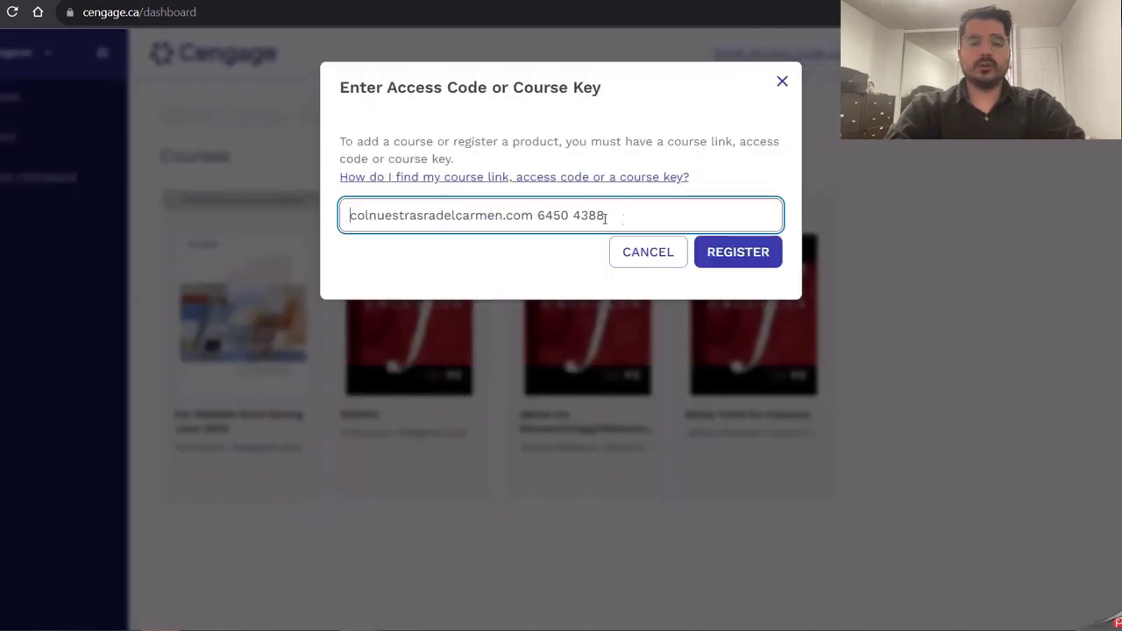
left_click(717, 252)
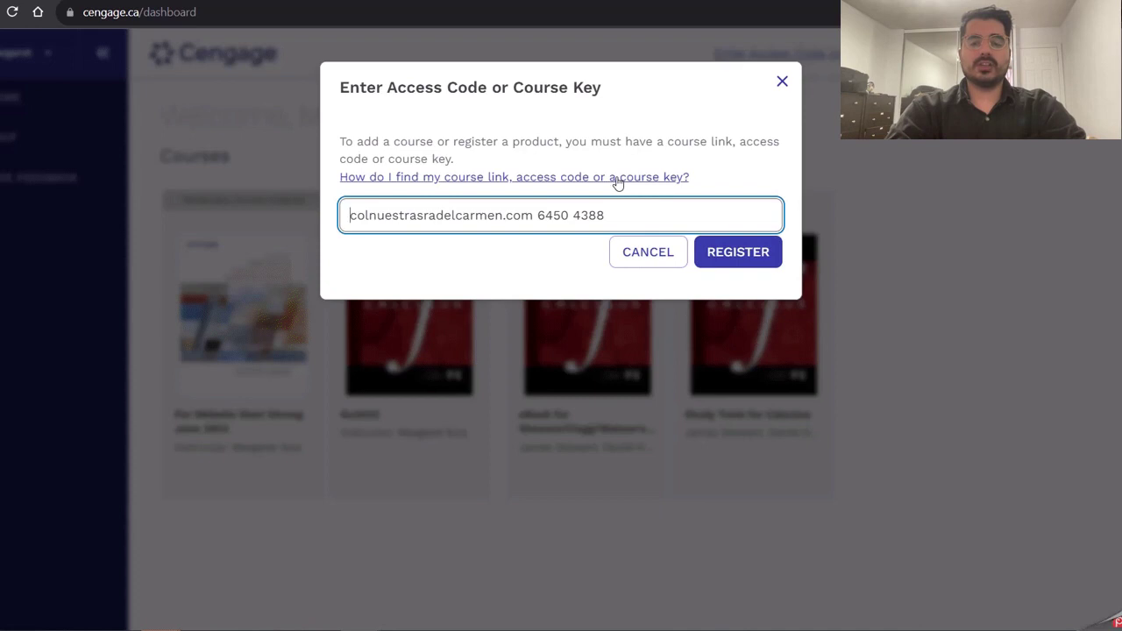
left_click(723, 254)
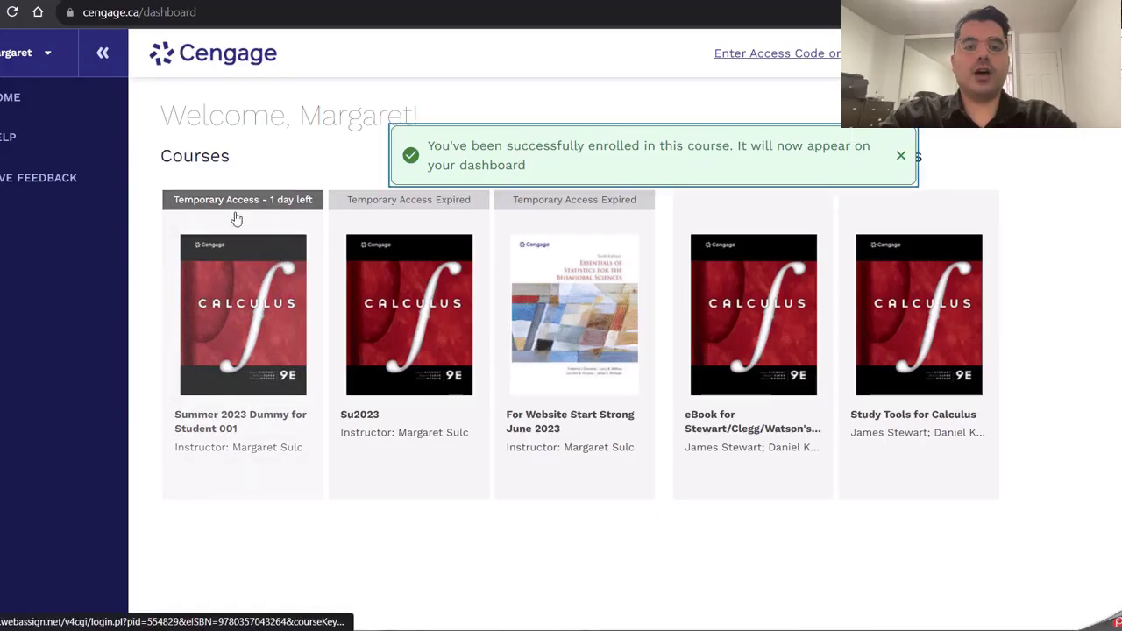
Enter the new Calculus course on temporary access, then redeem the course key to enroll
left_click(250, 273)
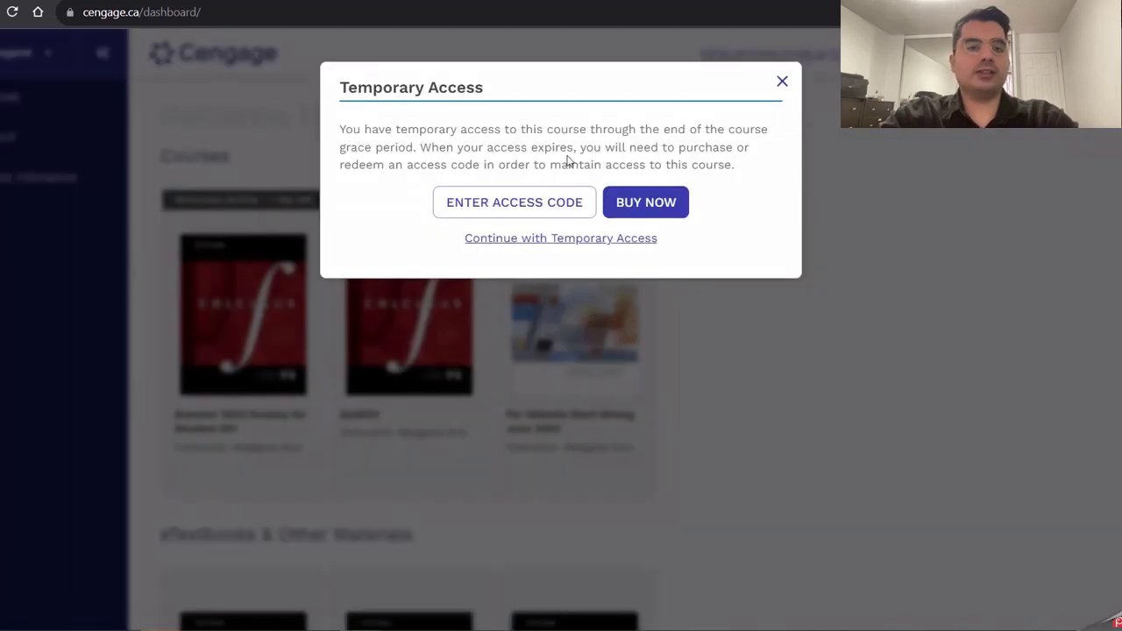
left_click(552, 244)
left_click_drag(461, 241, 666, 242)
left_click(668, 243)
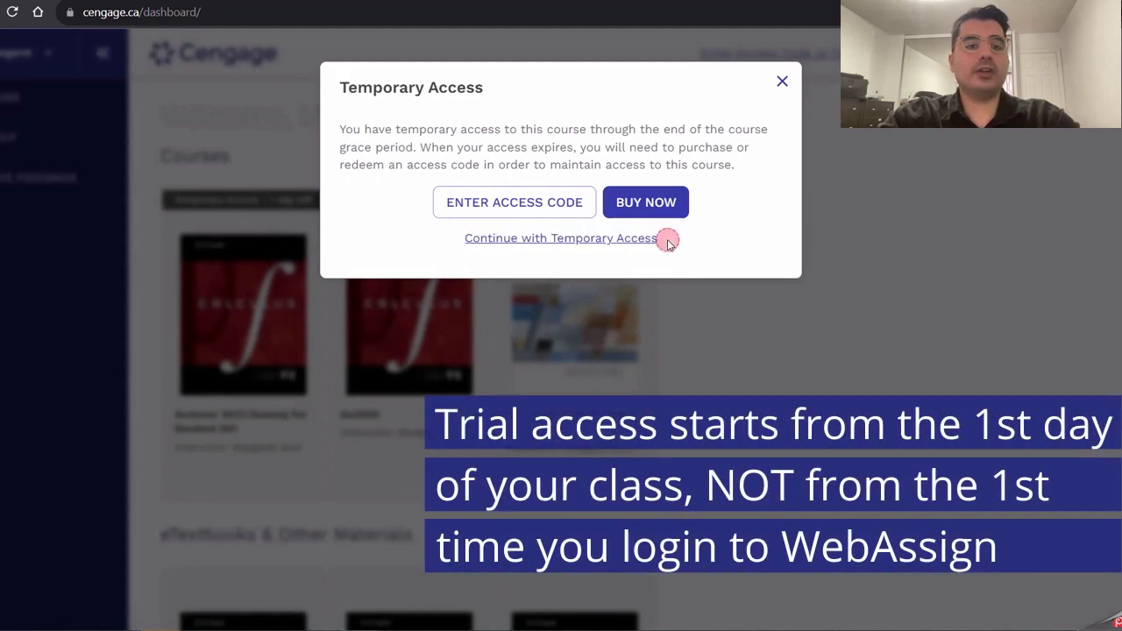
left_click(605, 246)
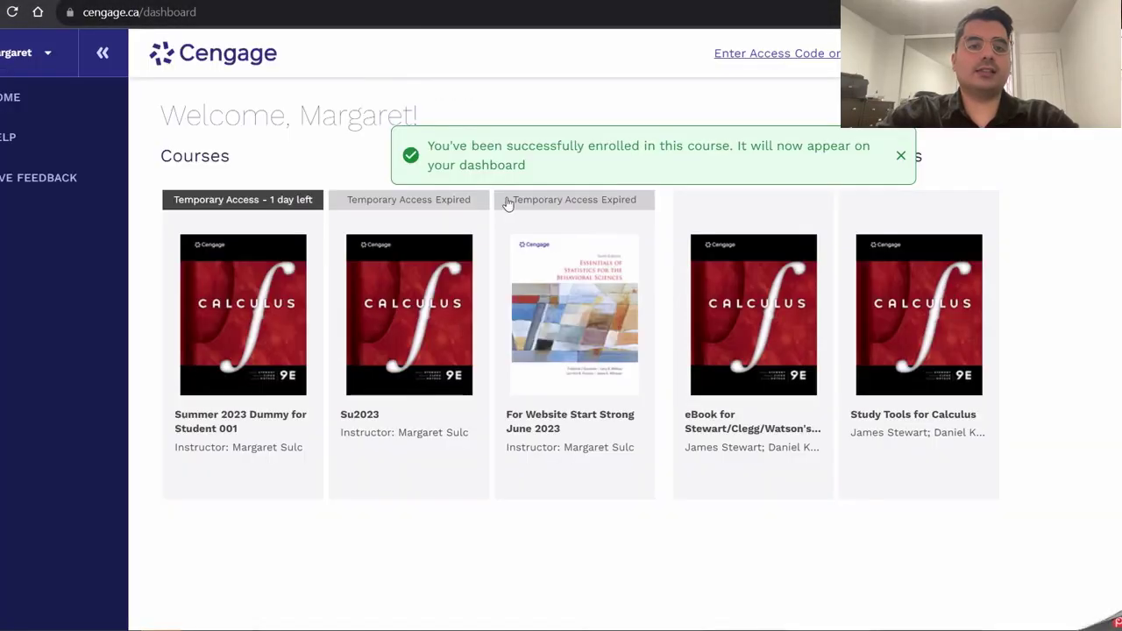
left_click(506, 203)
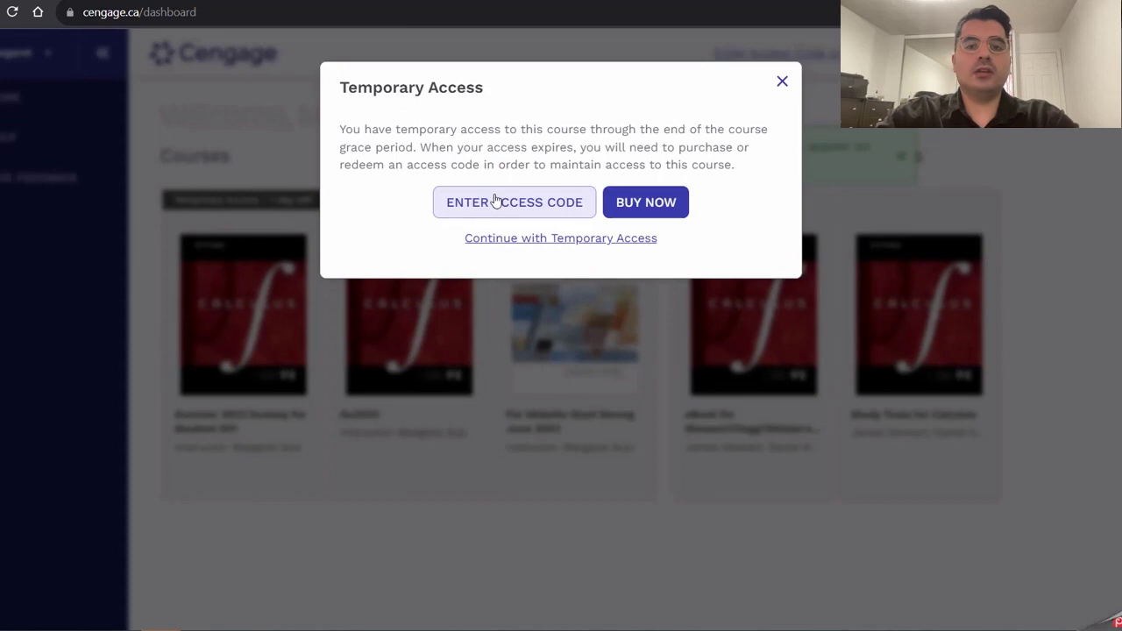
left_click(495, 201)
left_click(367, 218)
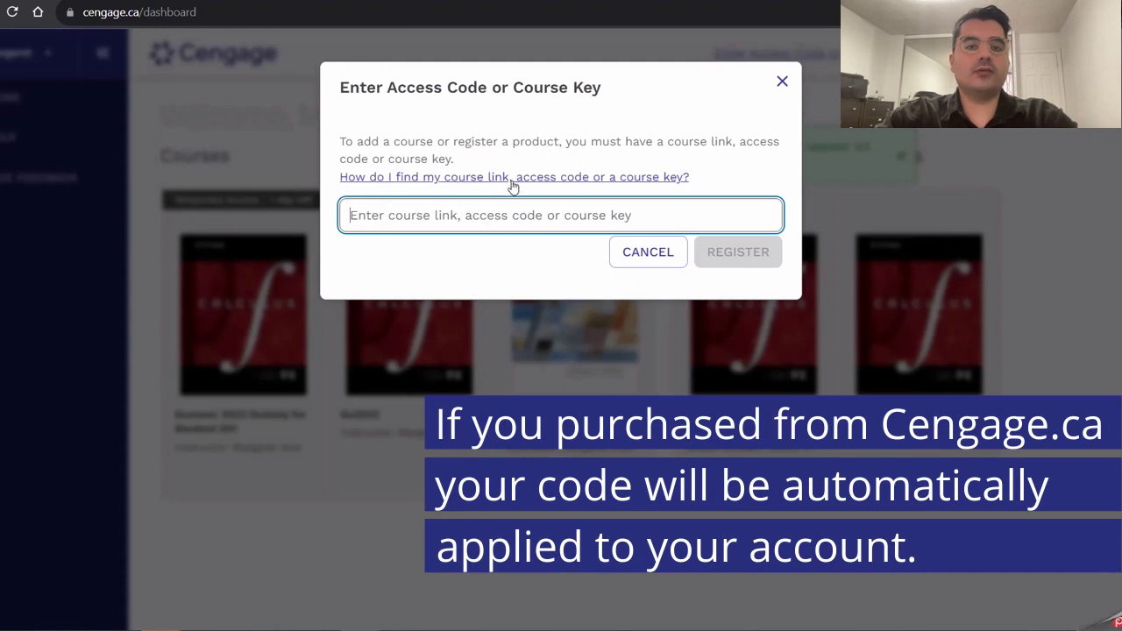
left_click(626, 252)
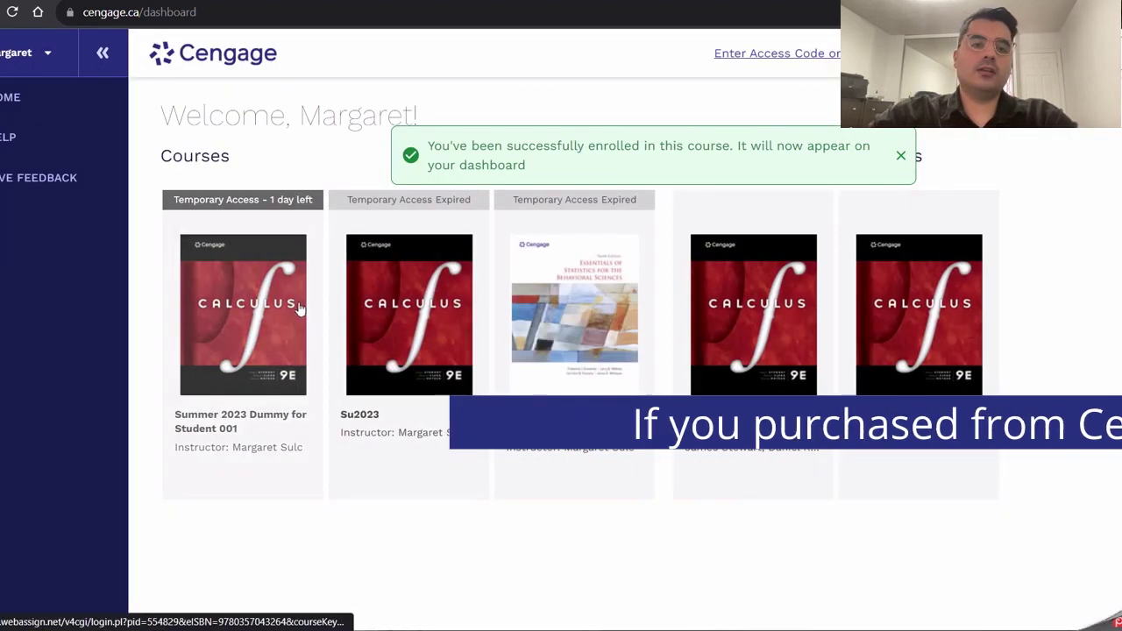
Add WebAssign Calculus Multi-Term Instant Access to the cart and reach the checkout billing form
left_click(270, 307)
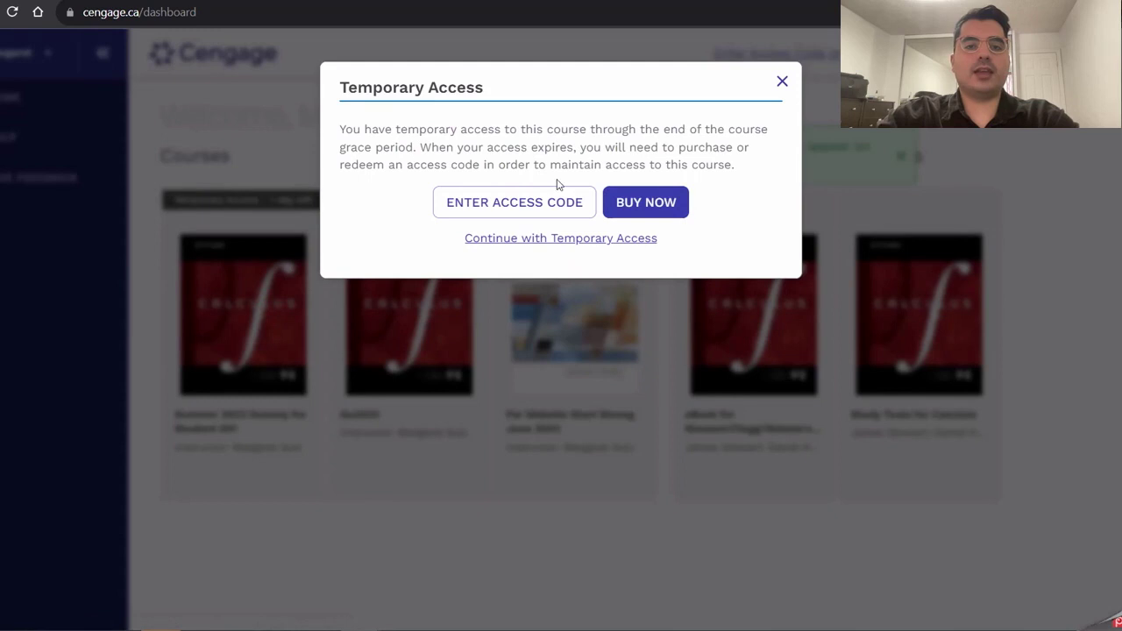
left_click(650, 205)
scroll(582, 267, "down", 2)
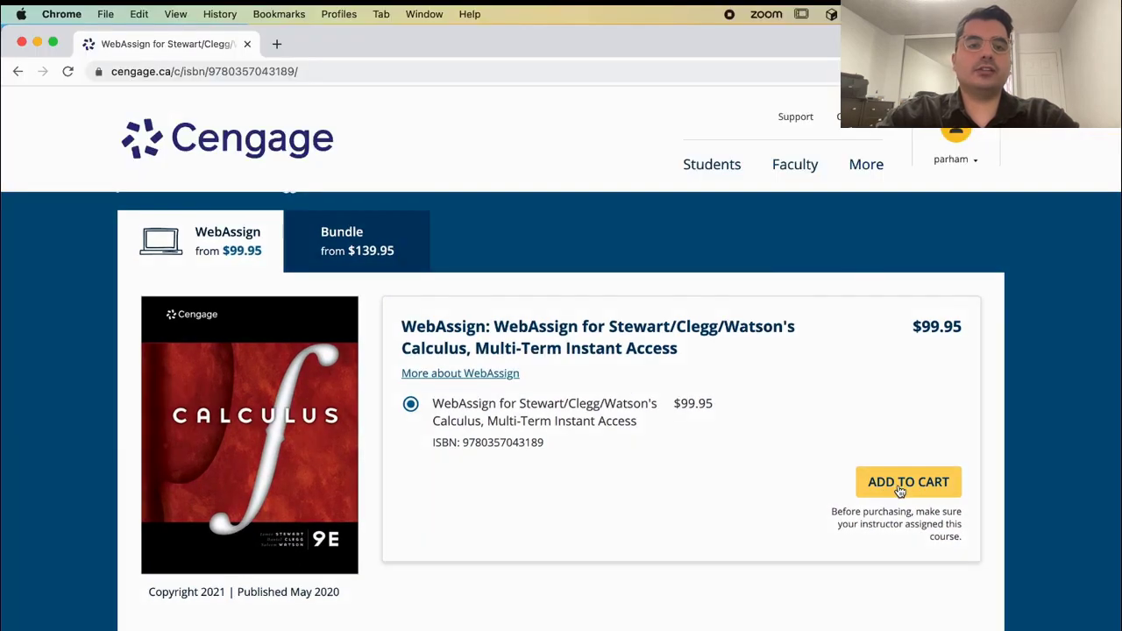
left_click(900, 491)
left_click(896, 386)
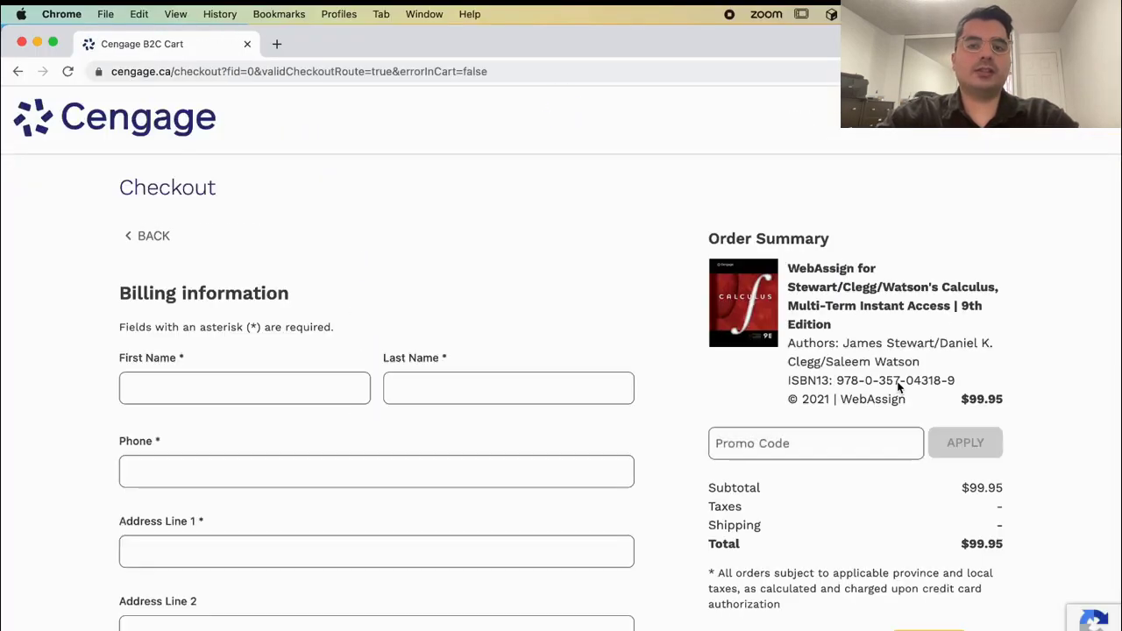
scroll(433, 427, "down", 5)
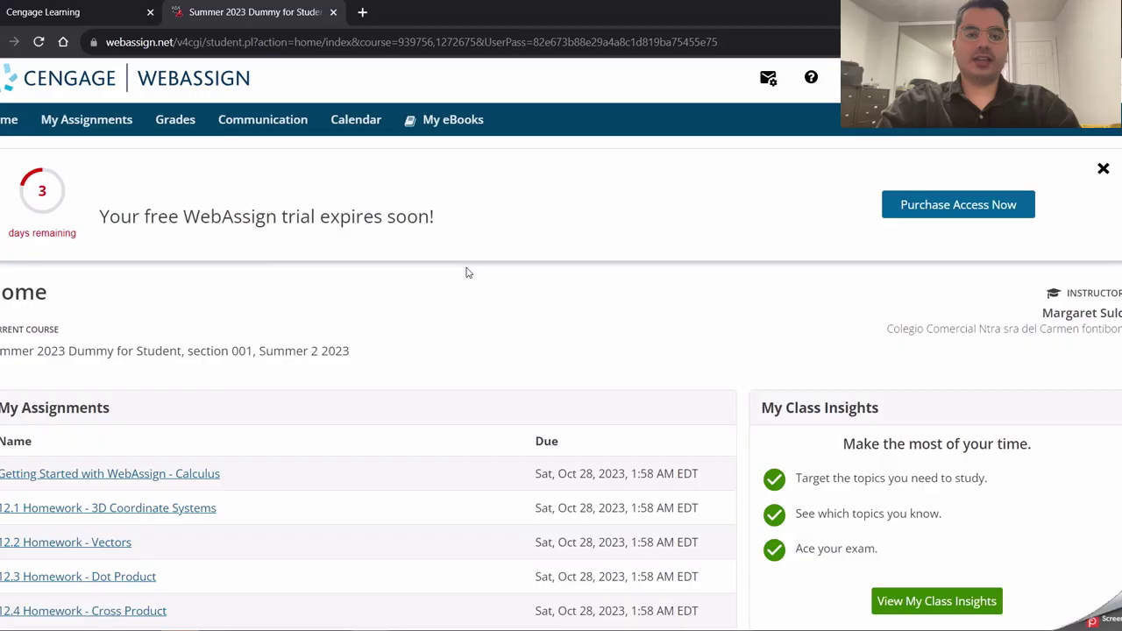
Expand the Functions and Limits resources and open the Section 1.1 lecture videos and animations
scroll(226, 253, "down", 2)
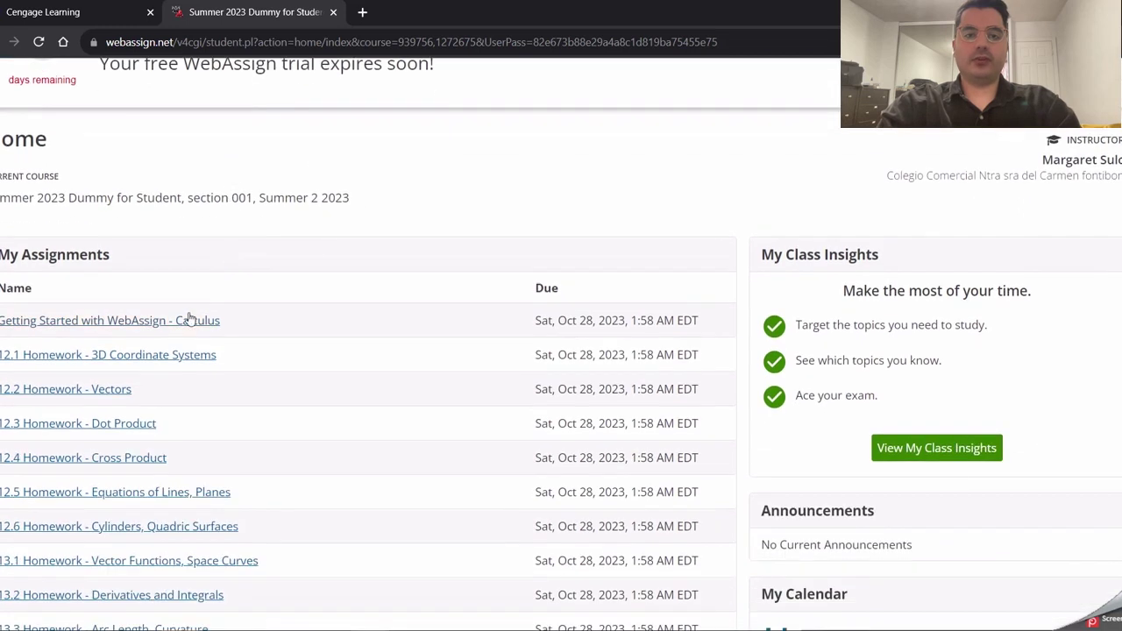
scroll(138, 331, "down", 10)
left_click(25, 302)
scroll(260, 307, "down", 1)
scroll(261, 307, "down", 3)
scroll(260, 306, "down", 1)
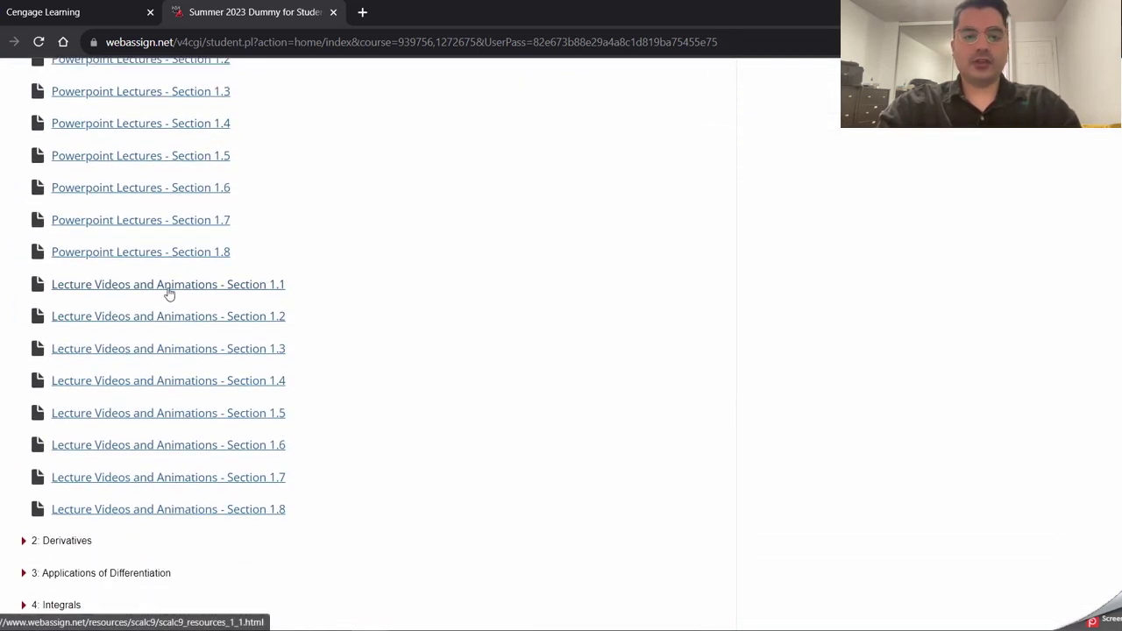
left_click(167, 288)
Try the vector equation answer box in question 1's Master It, then return to the main page
scroll(564, 320, "down", 5)
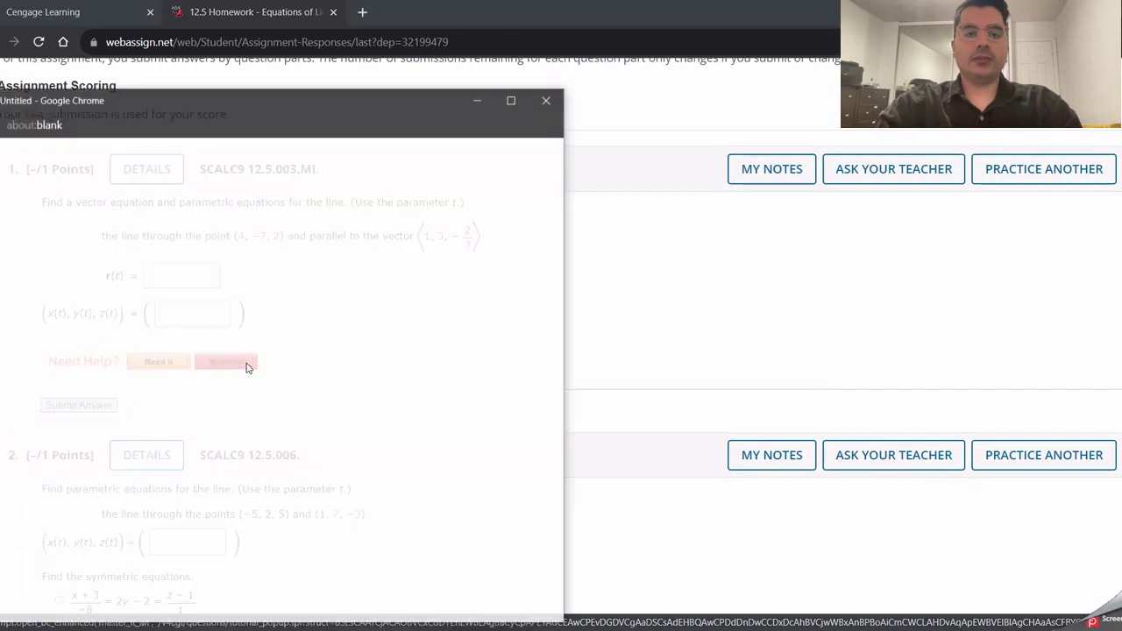
scroll(305, 274, "down", 1)
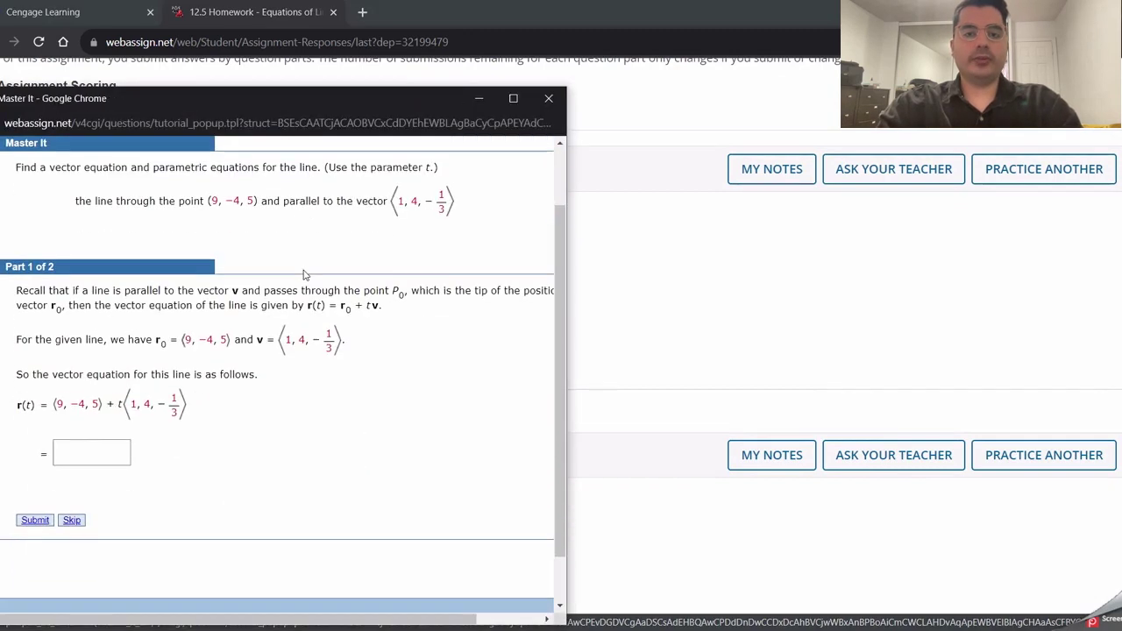
left_click(91, 449)
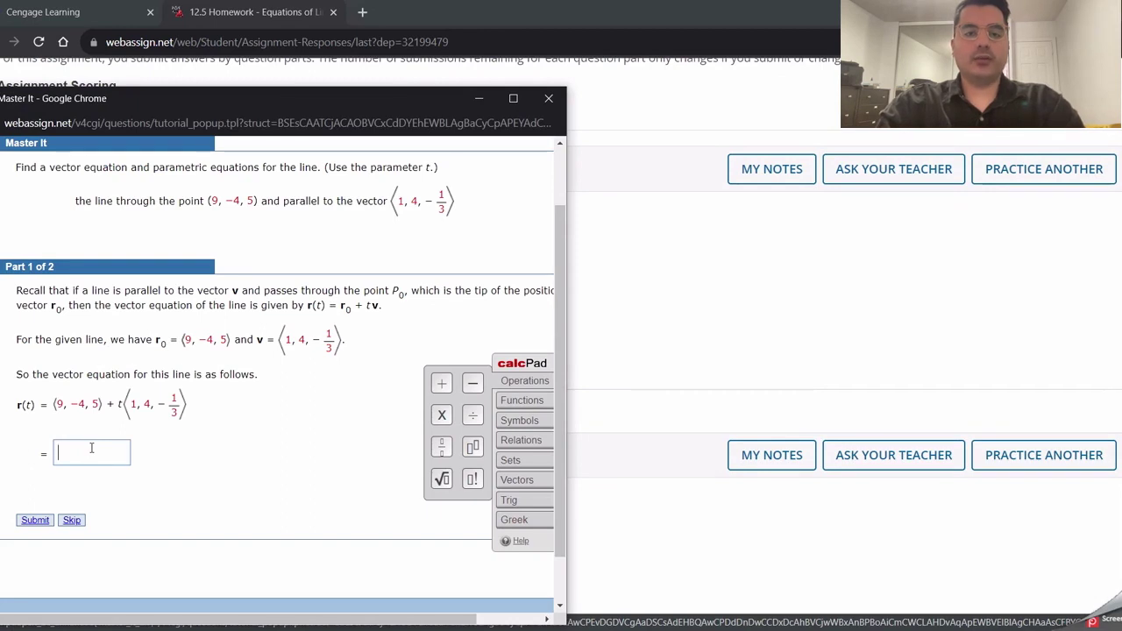
left_click(701, 127)
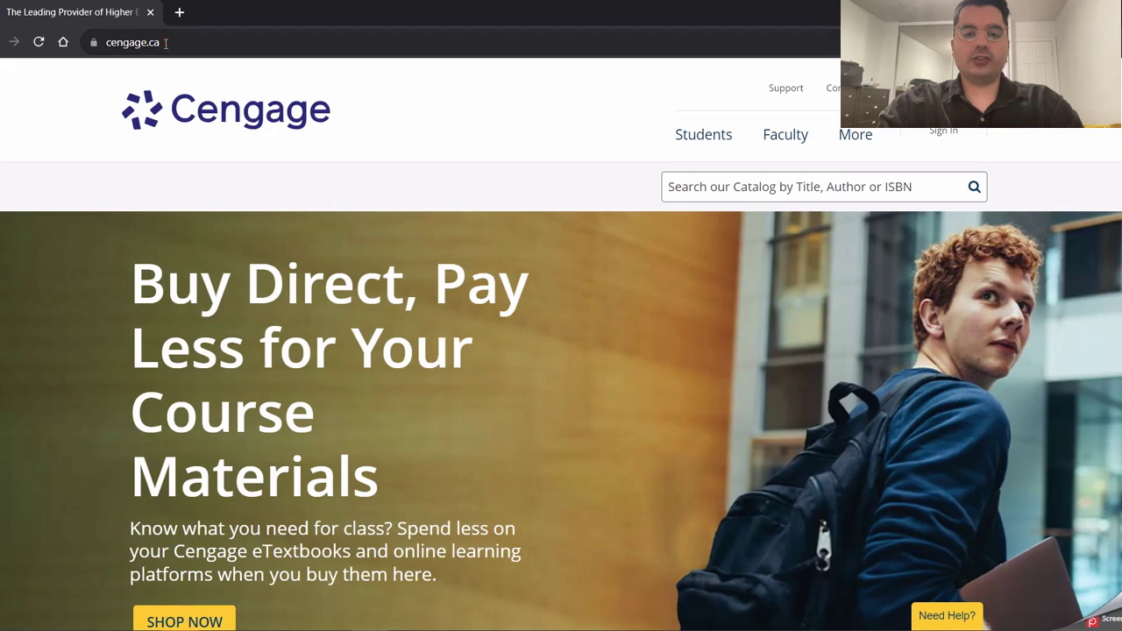
Sign in to the Cengage account from cengage.ca and launch the course in WebAssign
left_click(164, 51)
left_click(164, 51)
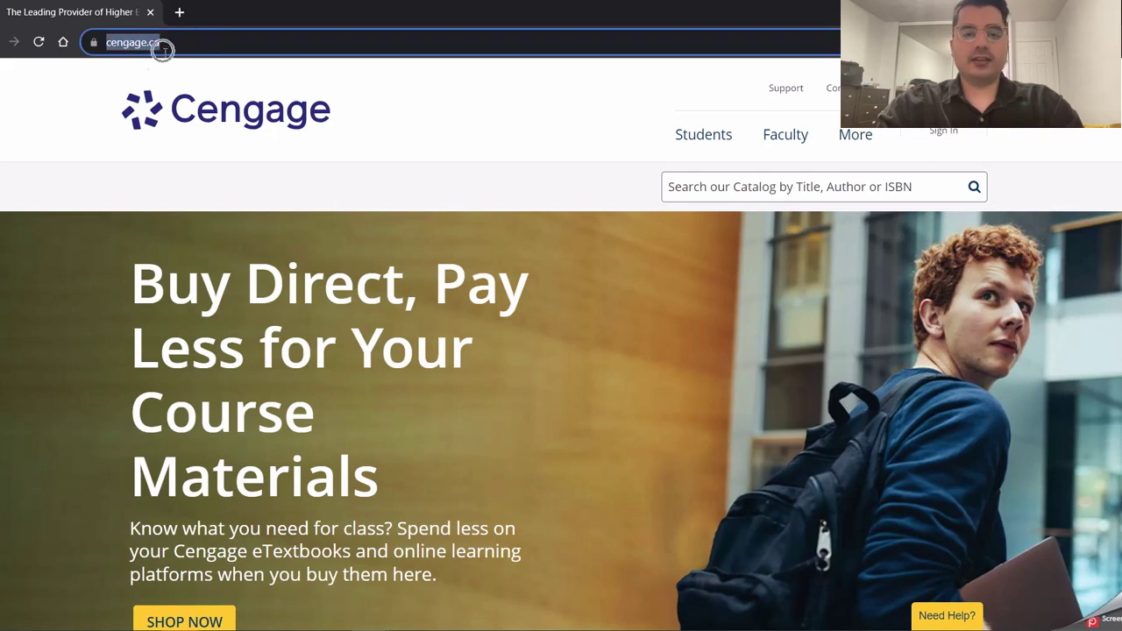
left_click(954, 134)
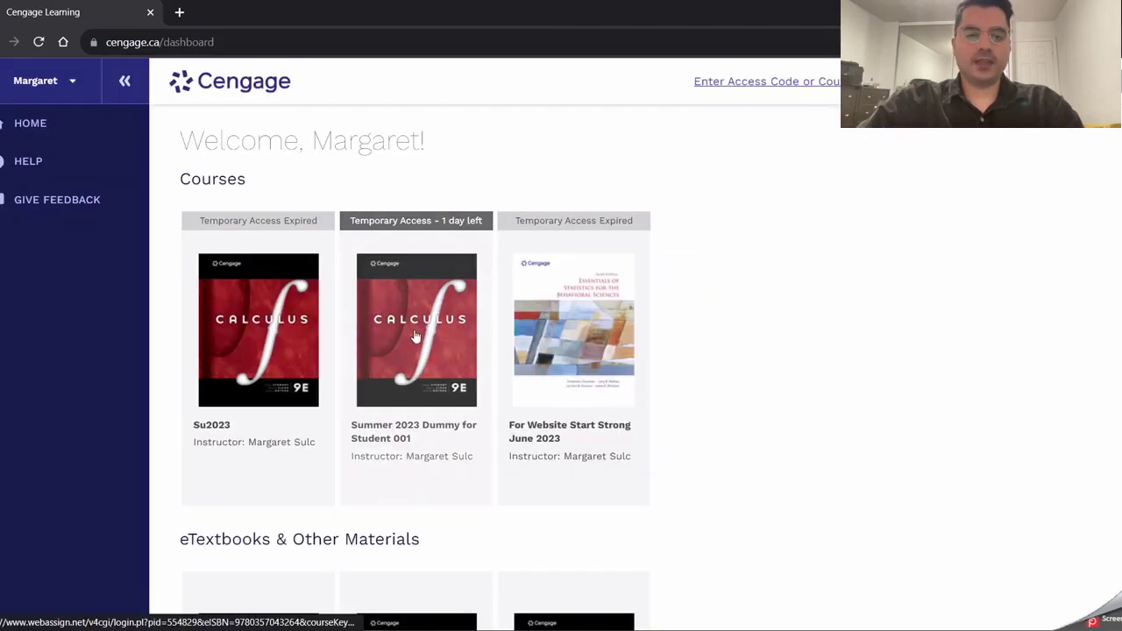
left_click(417, 336)
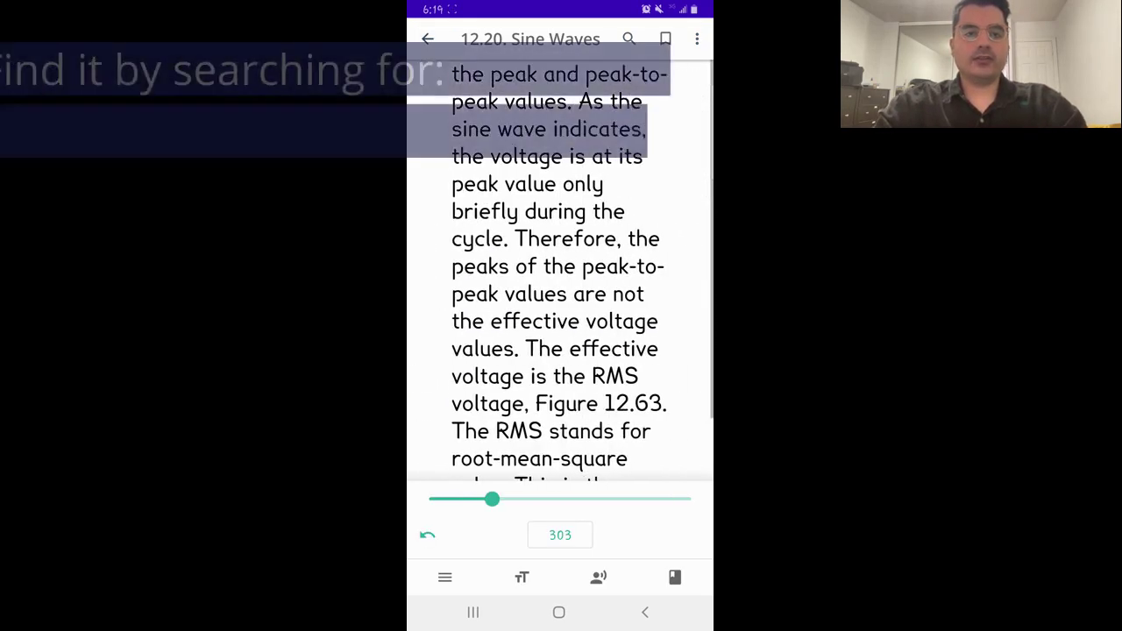
Select the passage beginning 'A conductor' on page 304, Wire Sizes, to bring up highlight colours
left_click_drag(666, 263, 456, 262)
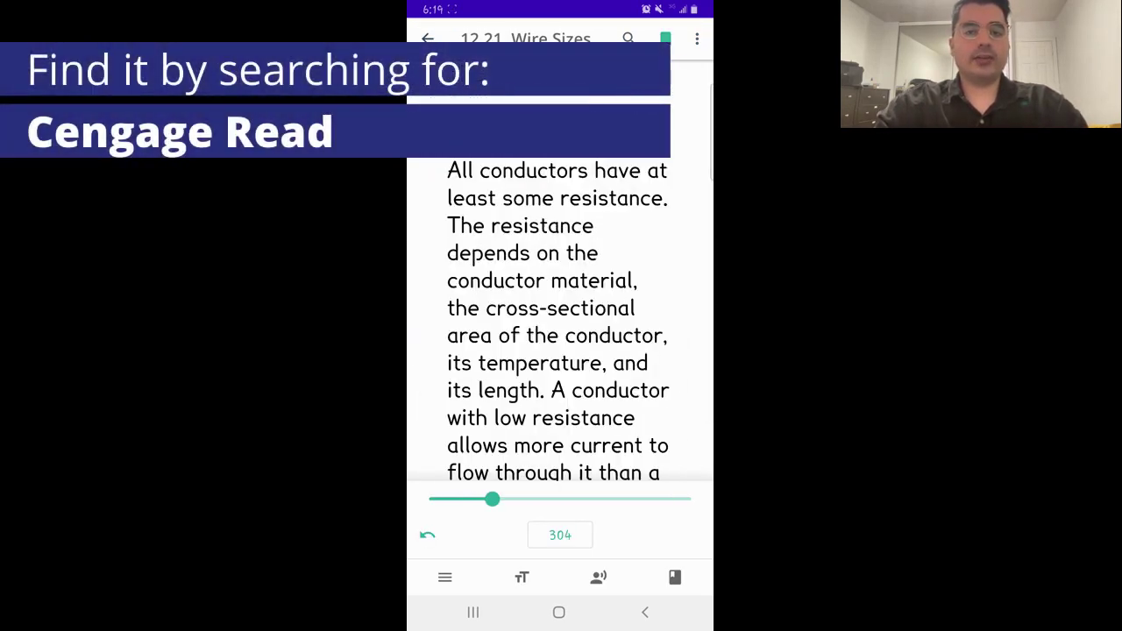
left_click_drag(561, 391, 566, 473)
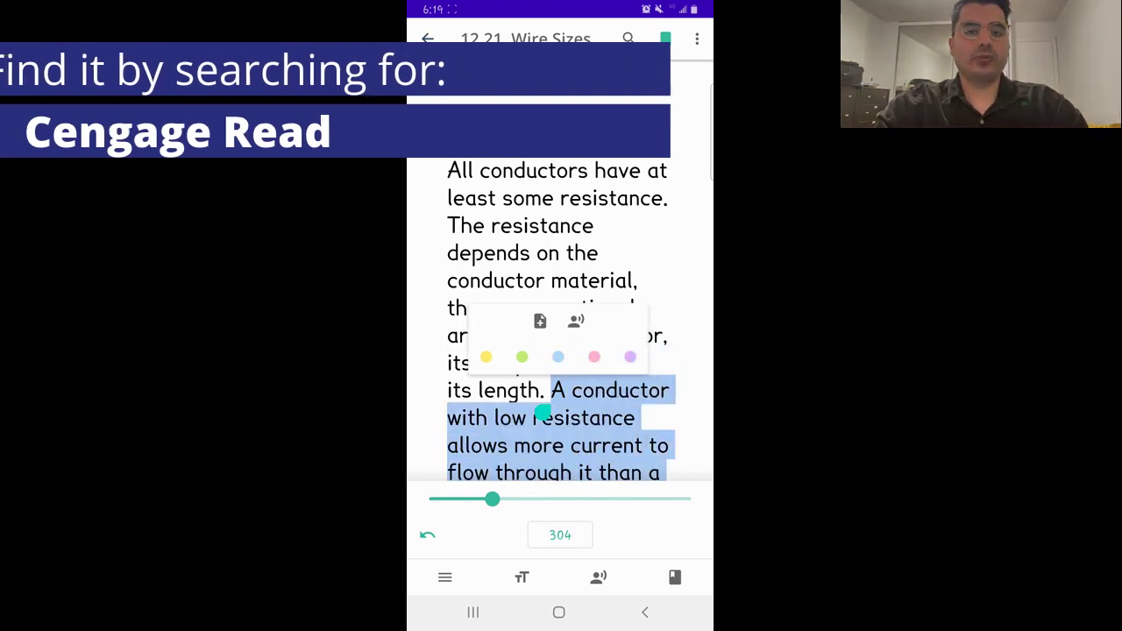